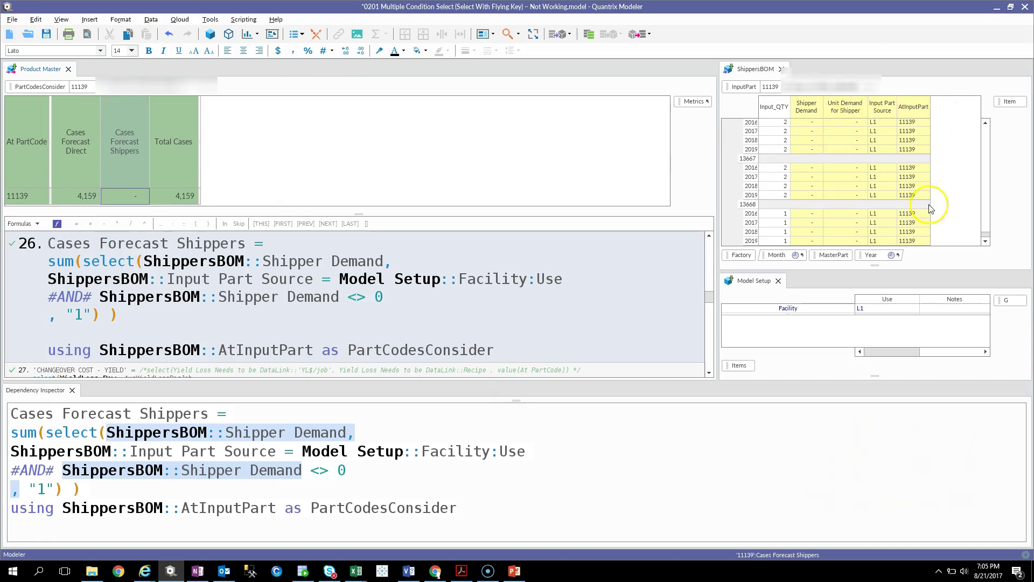
Review the ShippersBOM Shipper Demand, Input Part Source and AtInputPart data and the Model Setup facility against the Cases Forecast Shippers formula
{"action": "left_click", "coordinate": [808, 124]}
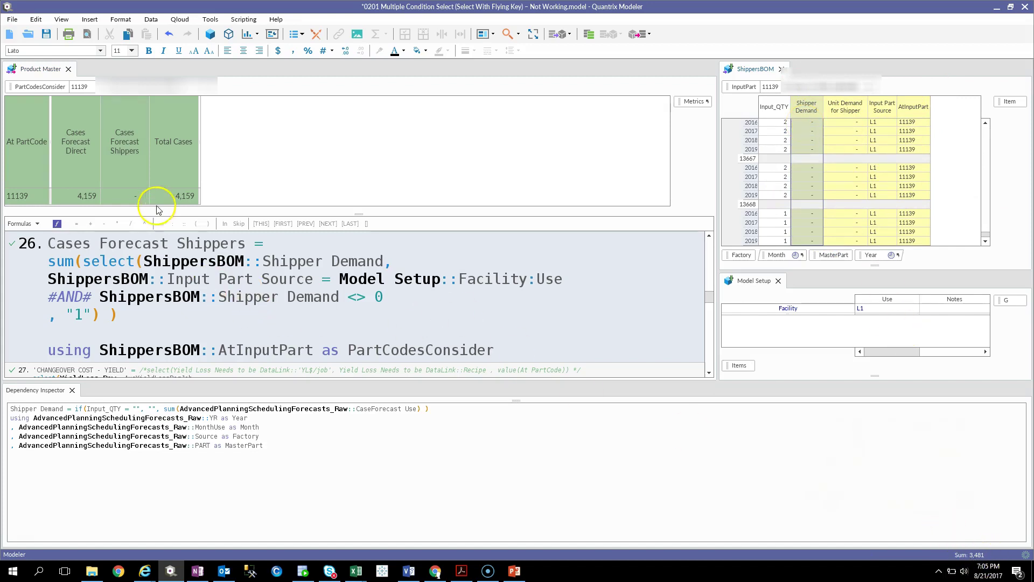
{"action": "left_click", "coordinate": [133, 193]}
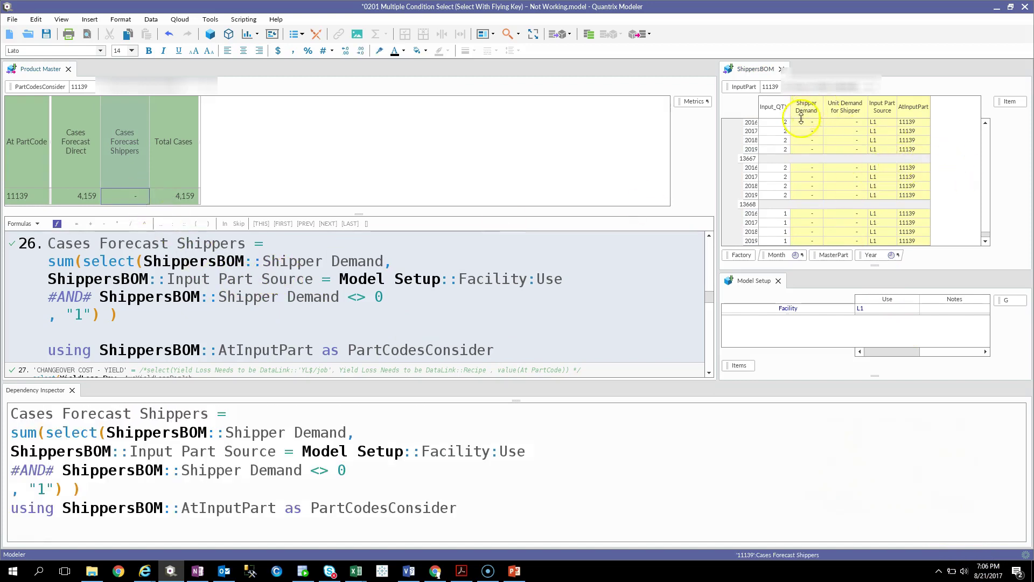
{"action": "left_click", "coordinate": [884, 108]}
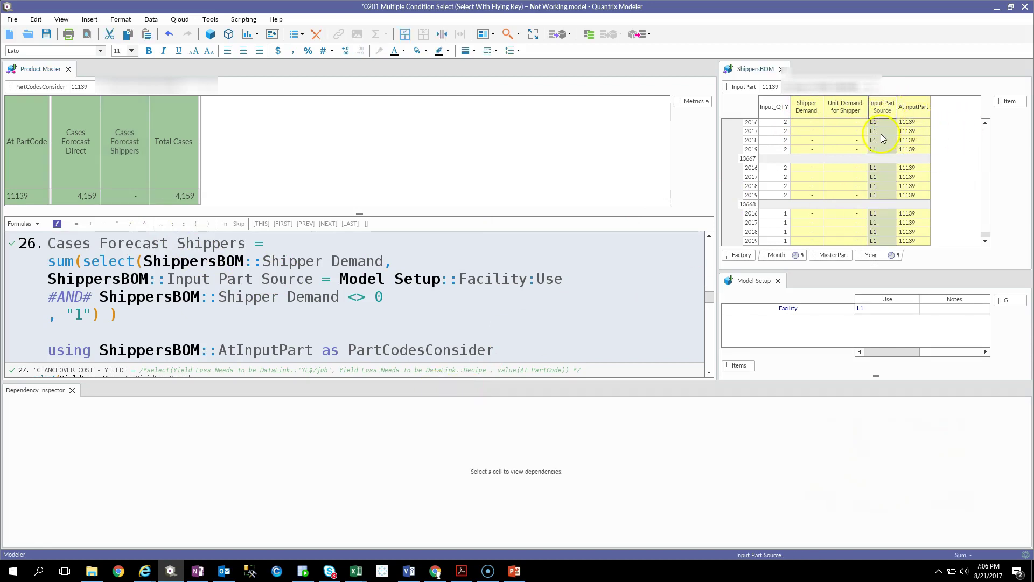
{"action": "left_click", "coordinate": [873, 310]}
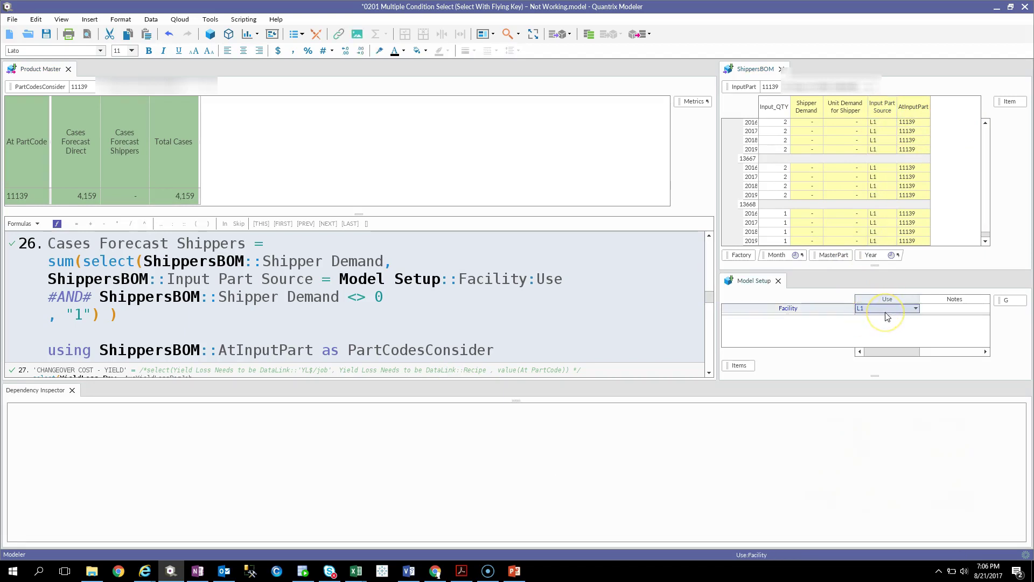
{"action": "left_click", "coordinate": [883, 107]}
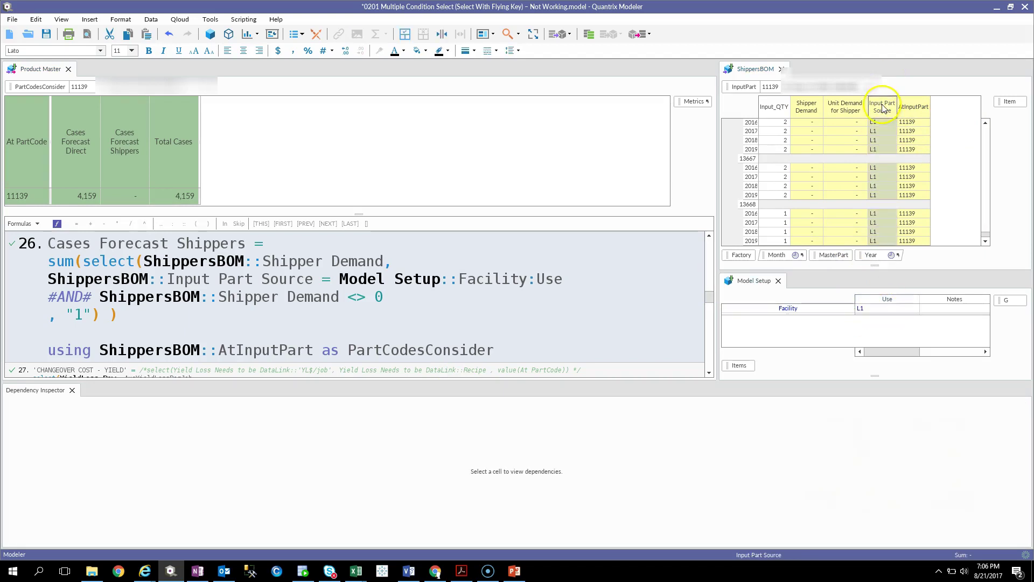
{"action": "left_click", "coordinate": [877, 310]}
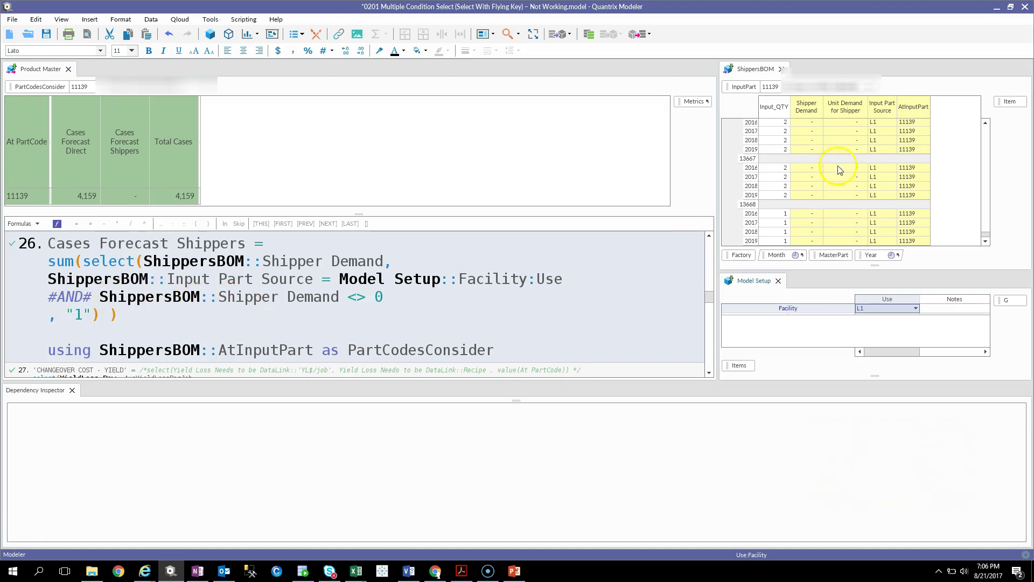
{"action": "left_click", "coordinate": [813, 114]}
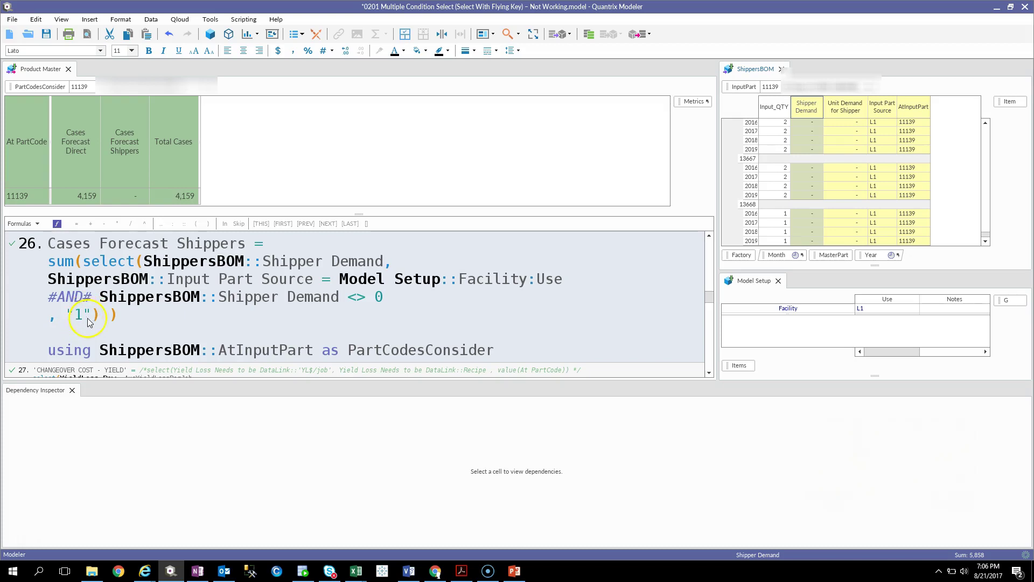
{"action": "left_click", "coordinate": [115, 200]}
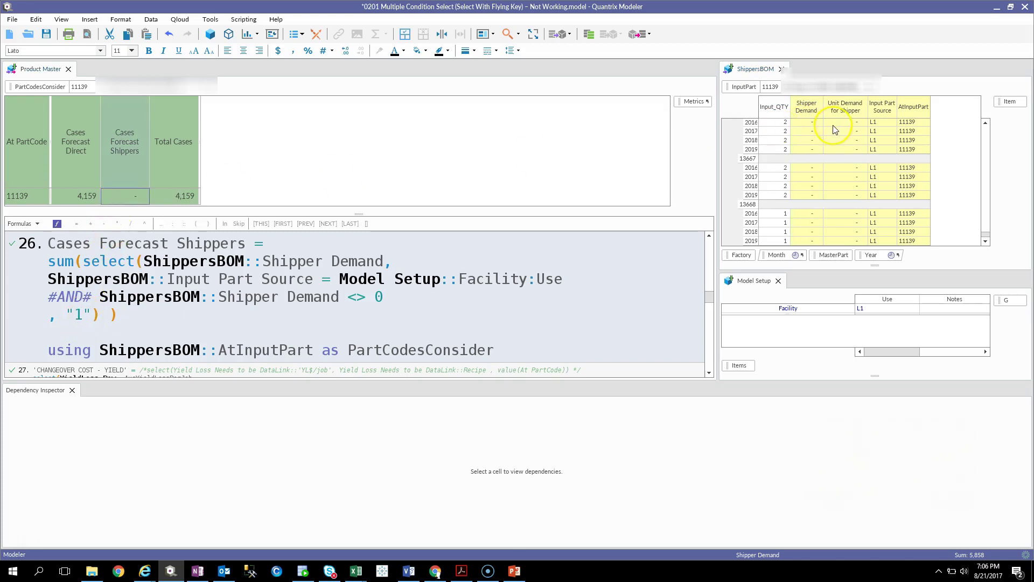
{"action": "left_click", "coordinate": [908, 131]}
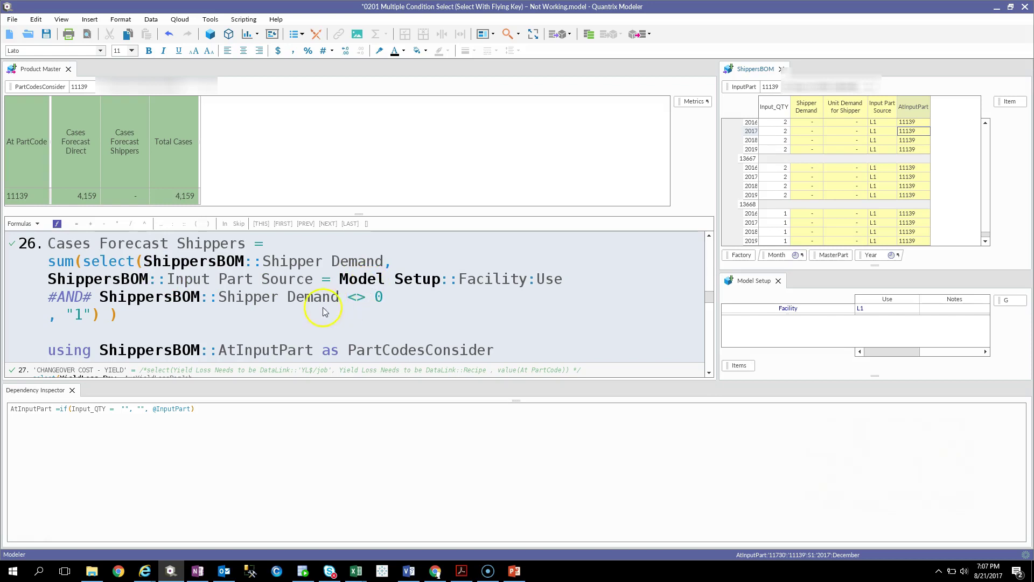
Inspect the value list and both condition arguments of the Cases Forecast Shippers formula for part 11139 in the Dependency Inspector
{"action": "left_click", "coordinate": [136, 194]}
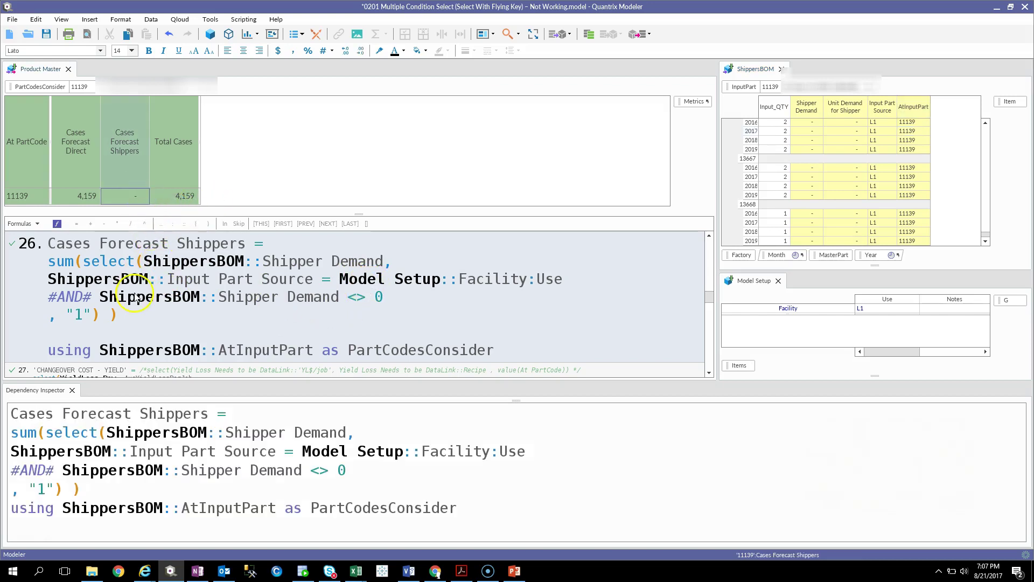
{"action": "mouse_move", "coordinate": [171, 477]}
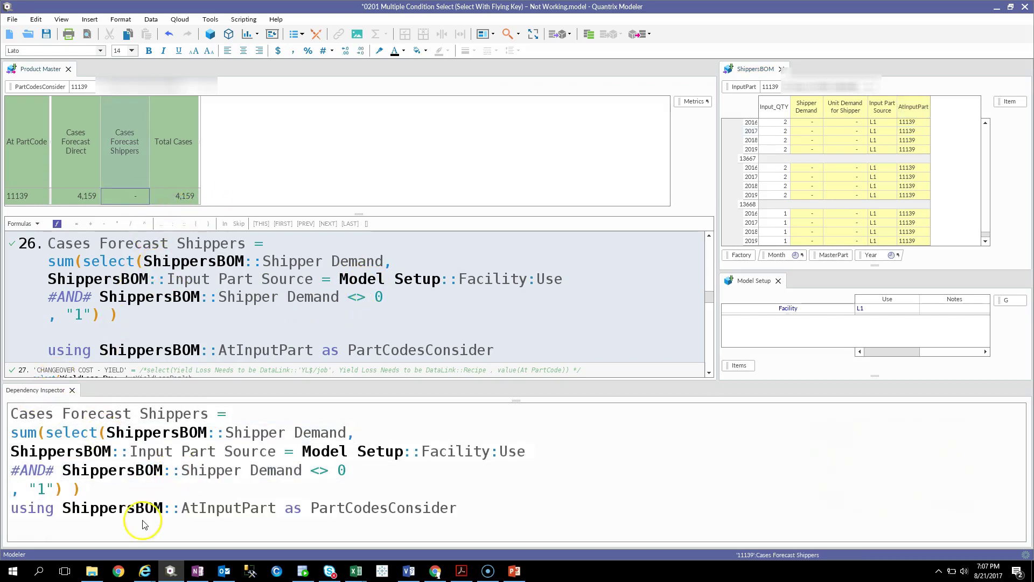
{"action": "mouse_move", "coordinate": [224, 435]}
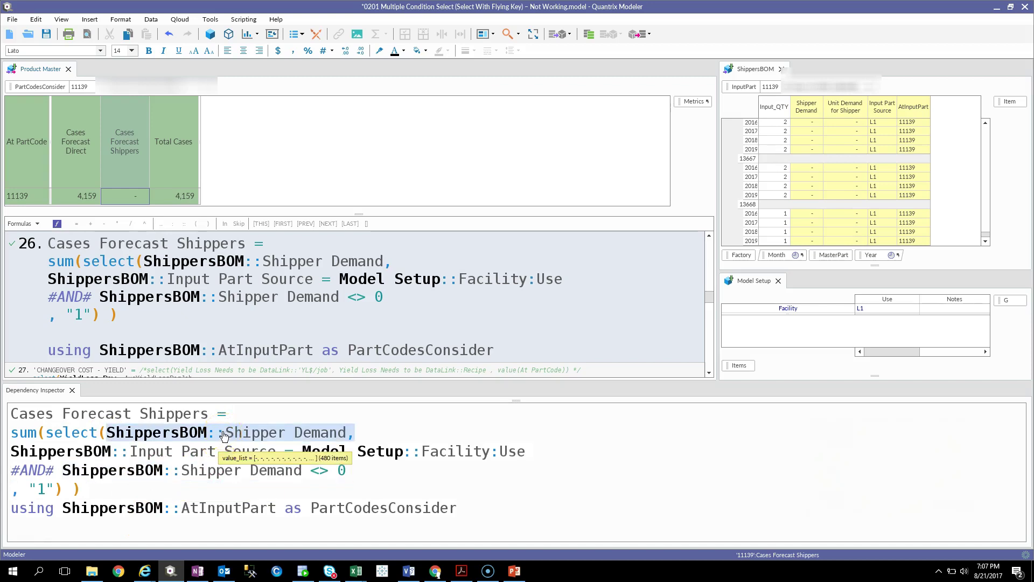
{"action": "left_click", "coordinate": [199, 460]}
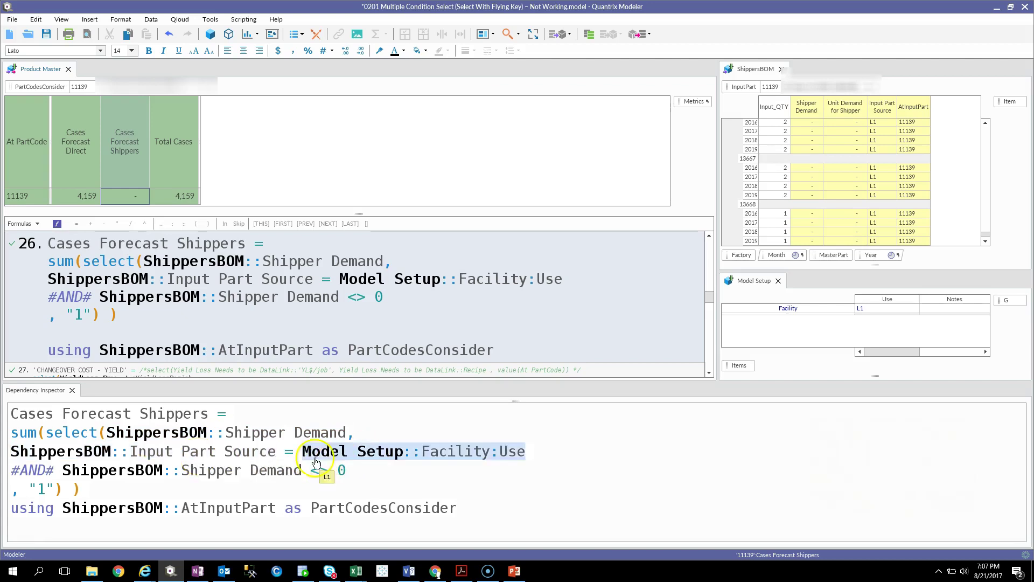
{"action": "left_click", "coordinate": [290, 457]}
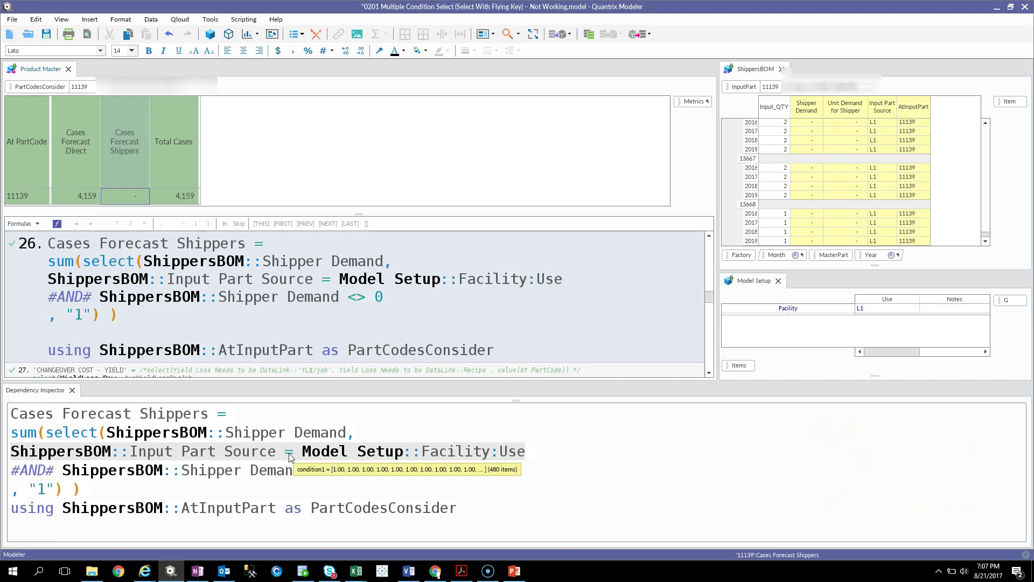
{"action": "left_click", "coordinate": [166, 474]}
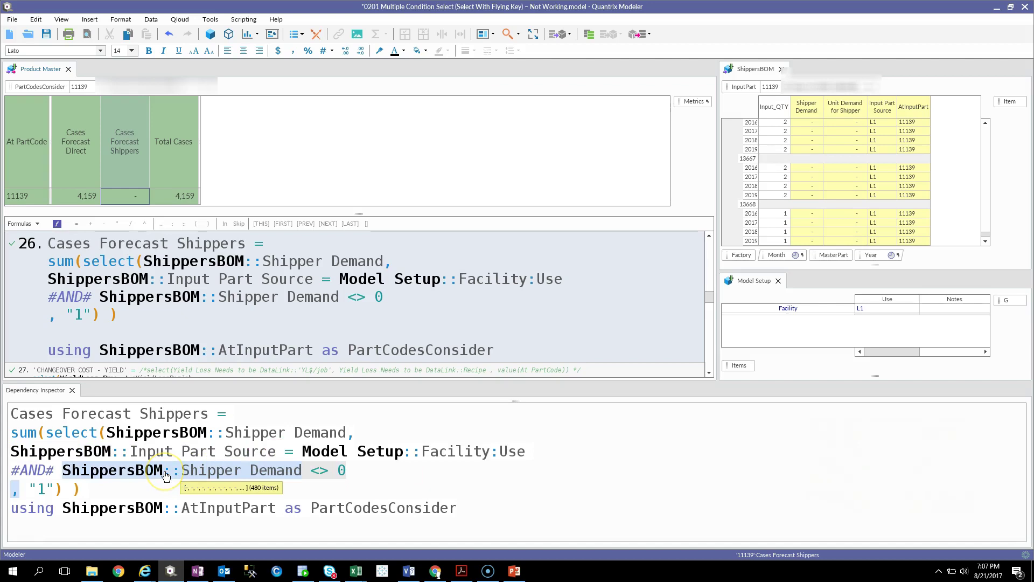
{"action": "left_click", "coordinate": [323, 472]}
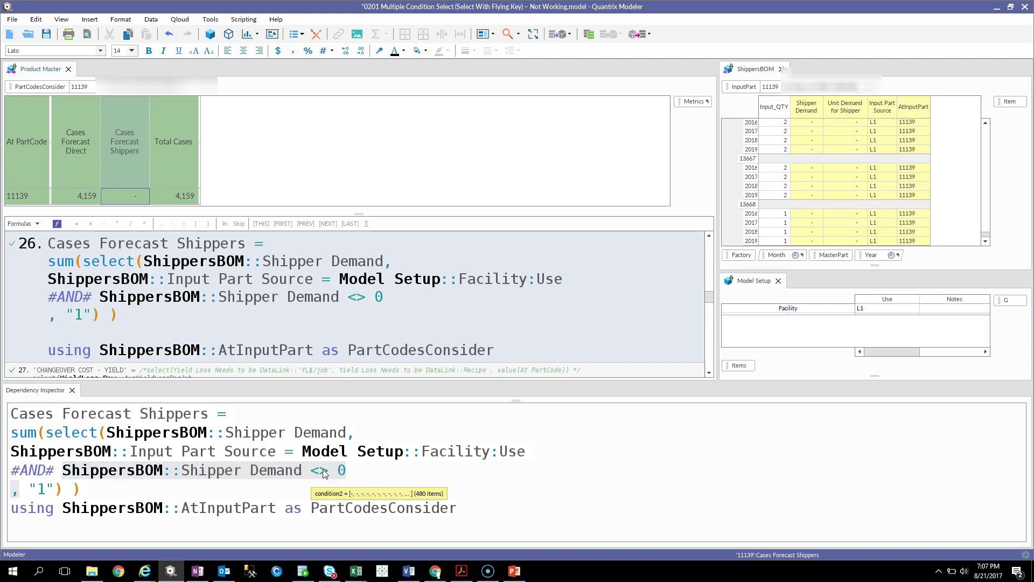
Examine what the #AND# combination, the select function and the enclosing sum evaluate to in the Cases Forecast Shippers formula
{"action": "left_click", "coordinate": [31, 471]}
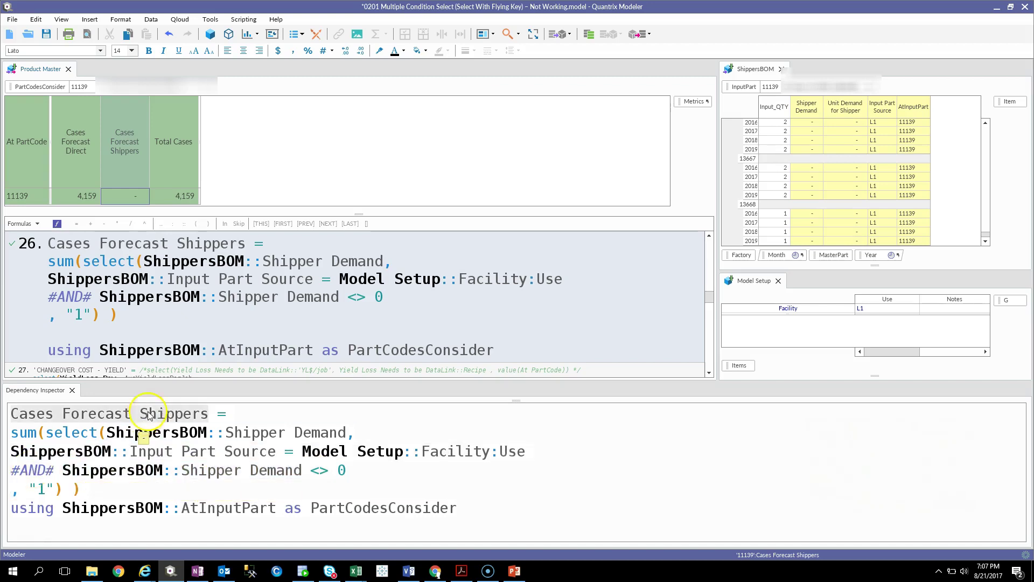
{"action": "left_click", "coordinate": [163, 437]}
{"action": "left_click", "coordinate": [69, 434]}
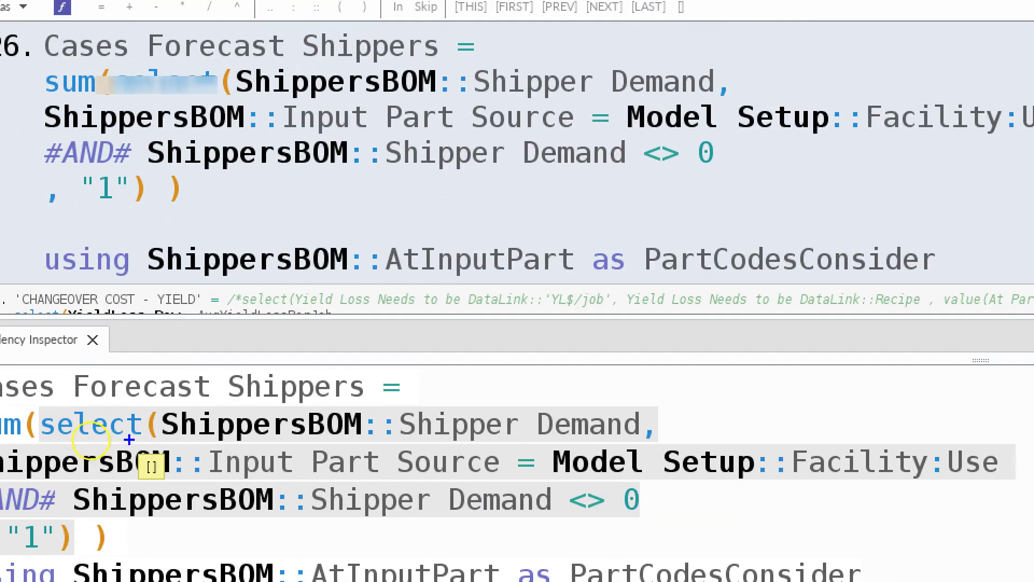
{"action": "left_click", "coordinate": [90, 451]}
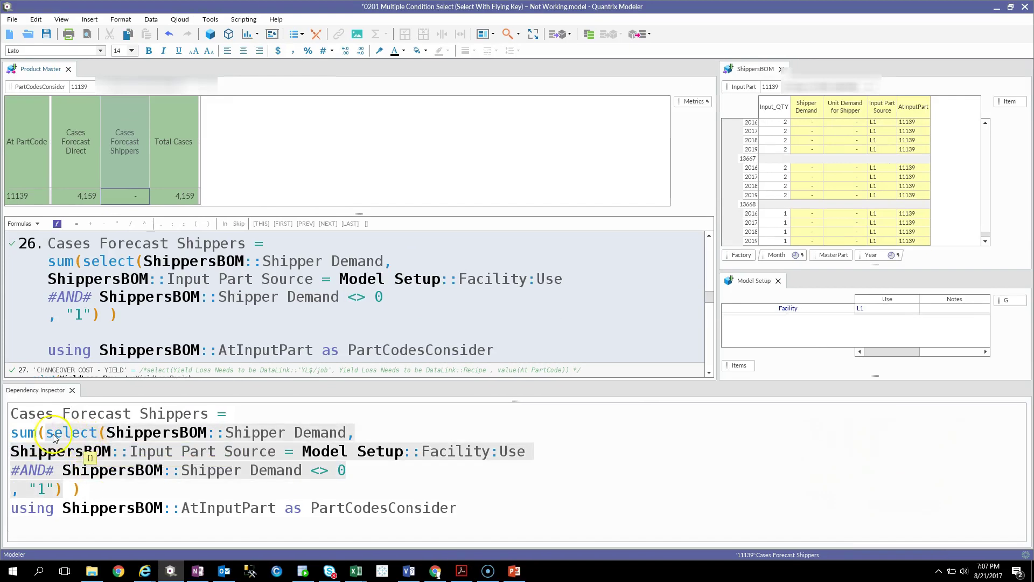
{"action": "left_click", "coordinate": [11, 435]}
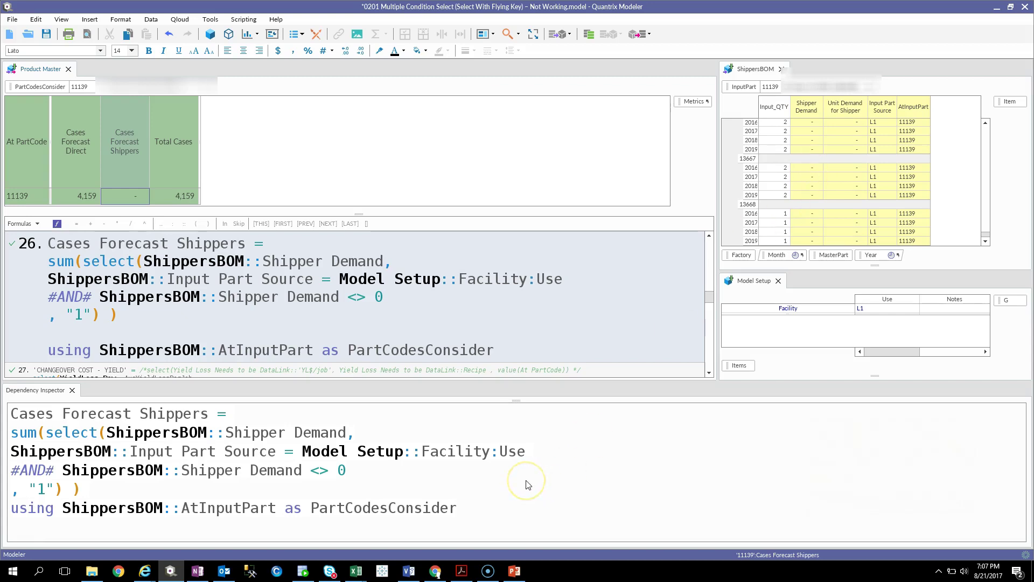
{"action": "mouse_move", "coordinate": [49, 493]}
{"action": "mouse_move", "coordinate": [67, 435]}
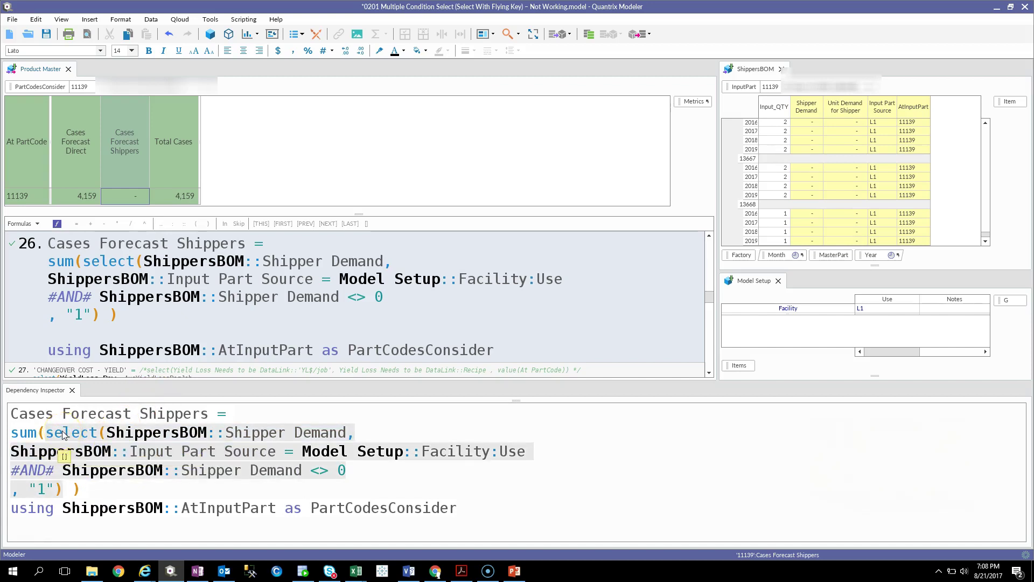
{"action": "left_click", "coordinate": [77, 434]}
{"action": "left_click", "coordinate": [87, 340]}
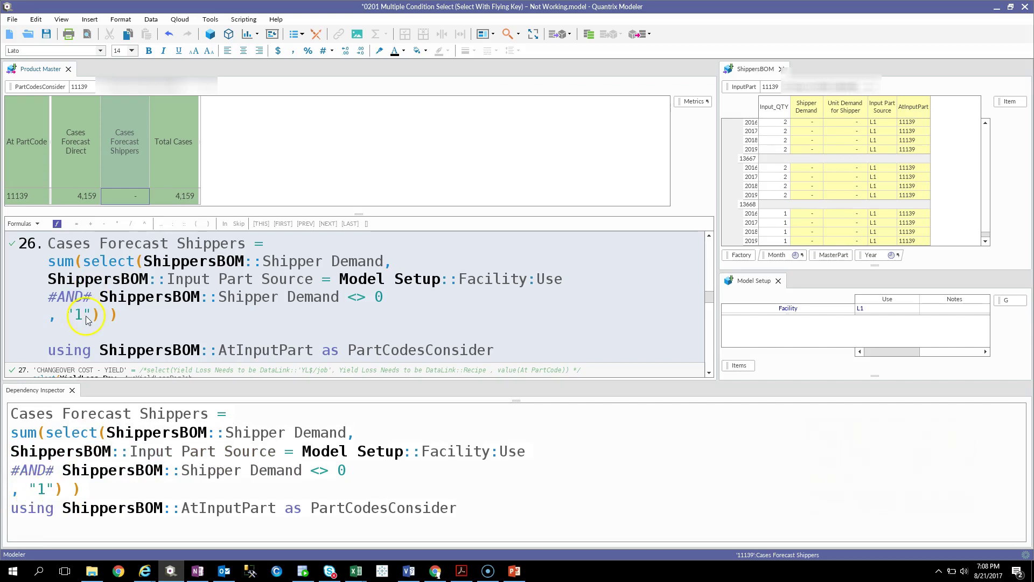
Remove the quotation marks around the lookup value in formula 26, Cases Forecast Shippers, so it is the number 1
{"action": "left_click", "coordinate": [32, 489]}
{"action": "left_click", "coordinate": [51, 489]}
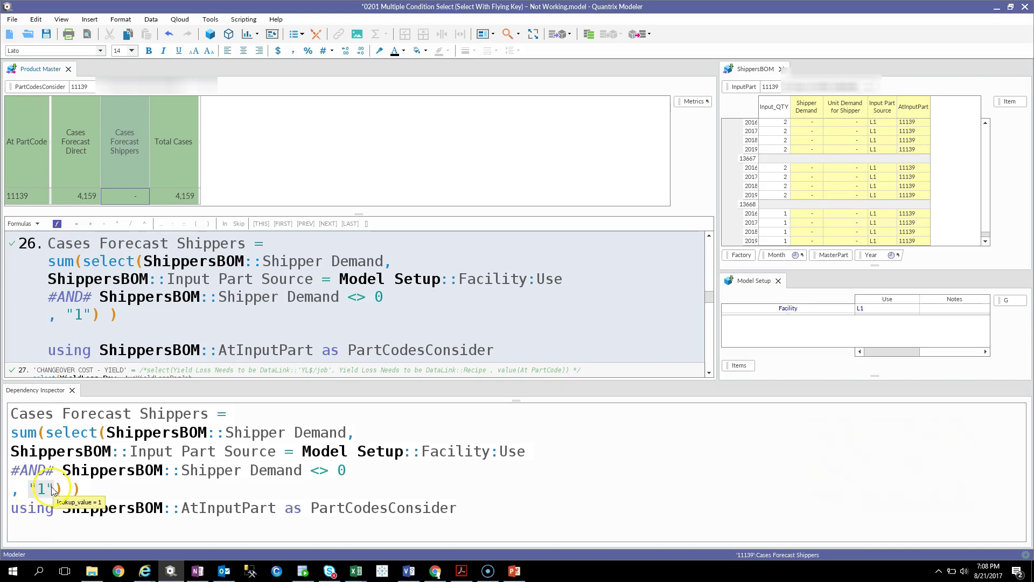
{"action": "left_click", "coordinate": [44, 491]}
{"action": "left_click", "coordinate": [42, 472]}
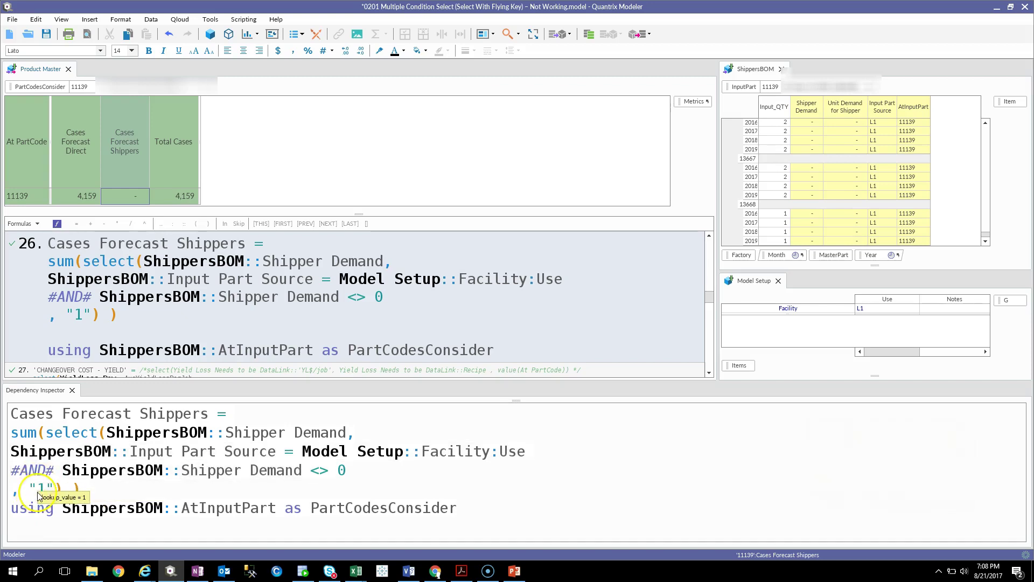
{"action": "left_click", "coordinate": [36, 491]}
{"action": "double_click", "coordinate": [37, 491]}
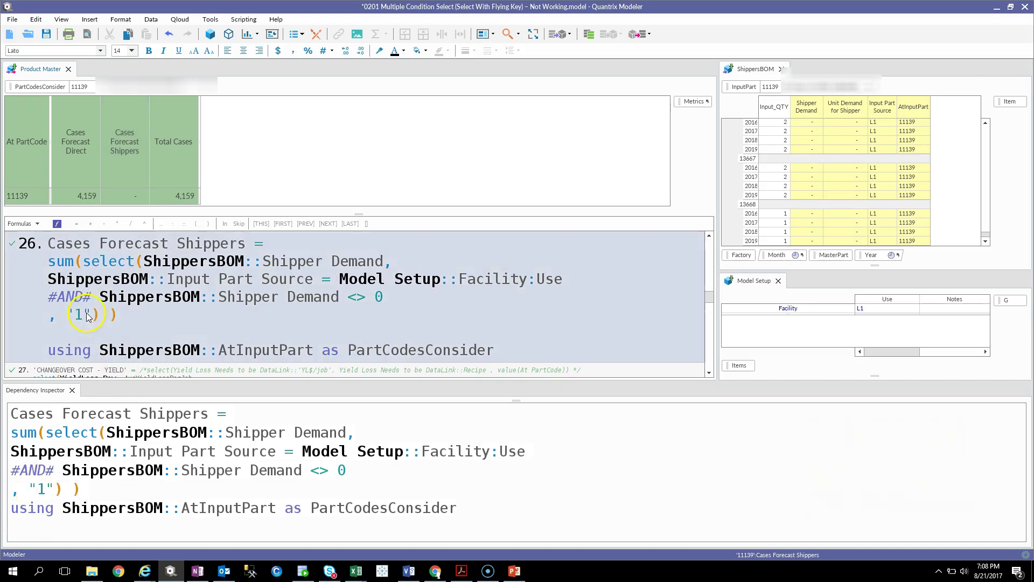
{"action": "key", "text": "Delete"}
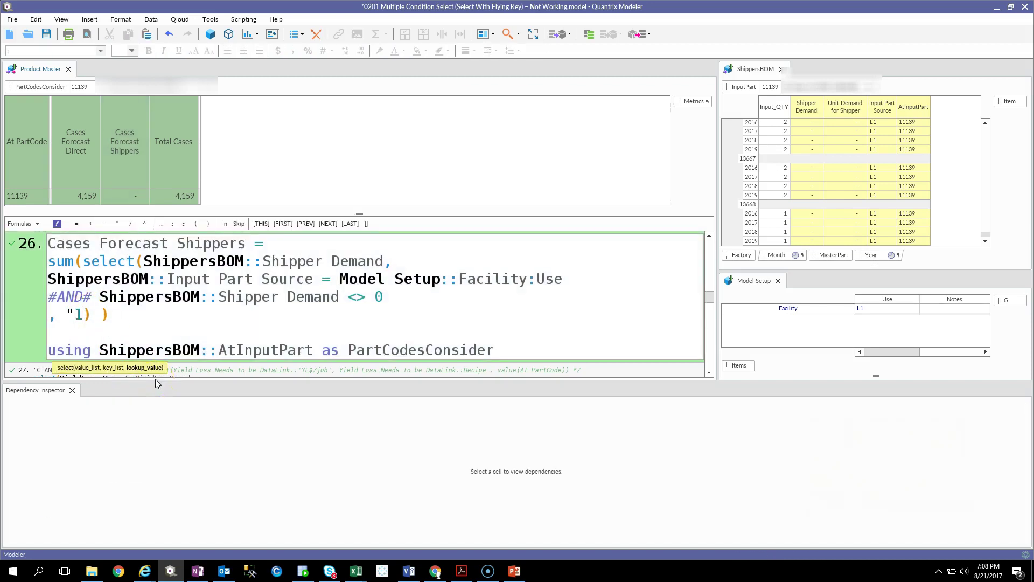
{"action": "key", "text": "BackSpace"}
{"action": "key", "text": "Return"}
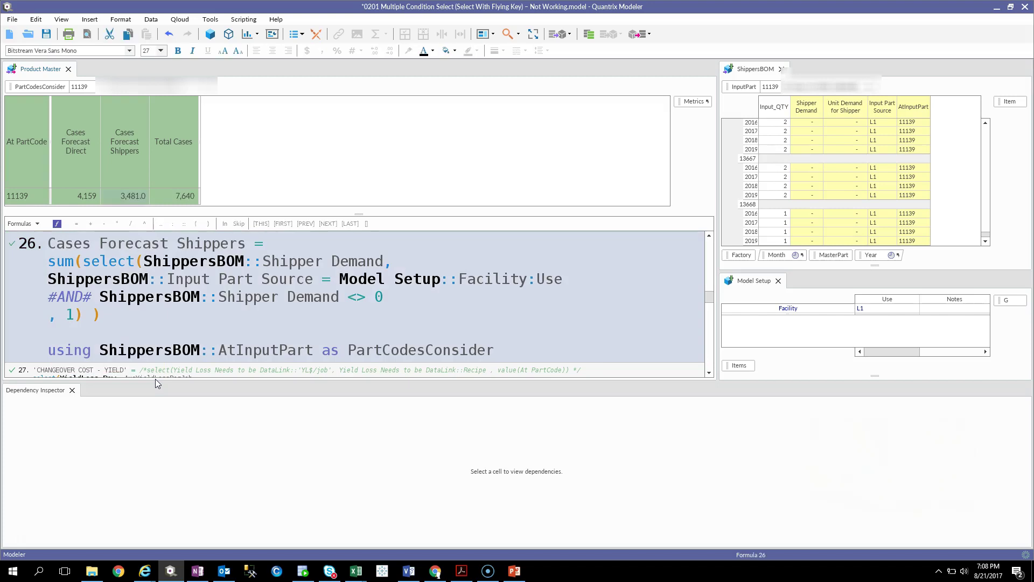
Check the recalculated Cases Forecast Shippers cell for part 11139 and recheck the numeric lookup value in formula 26
{"action": "left_click", "coordinate": [131, 197]}
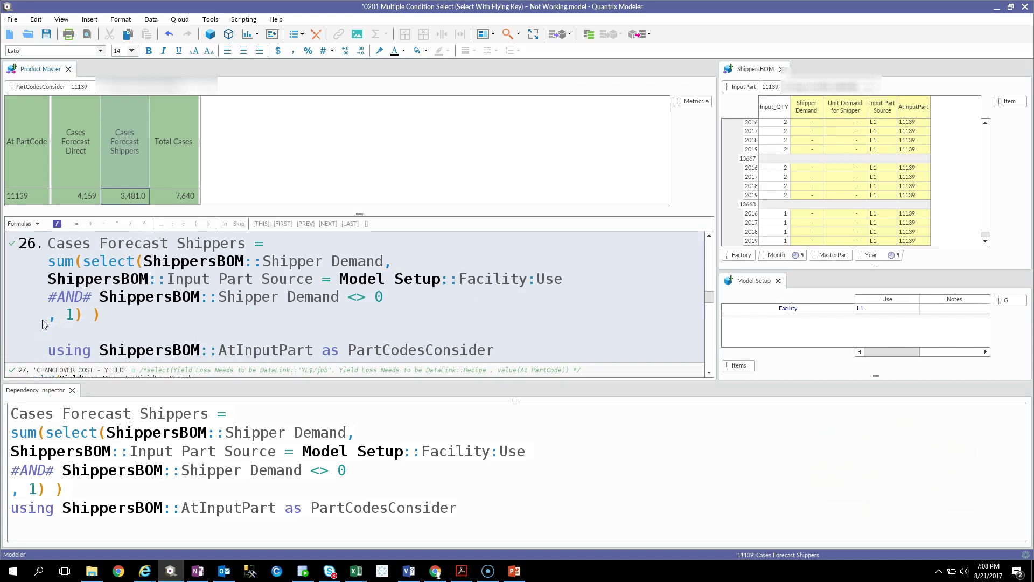
{"action": "left_click", "coordinate": [123, 195]}
{"action": "left_click", "coordinate": [69, 318]}
{"action": "left_click", "coordinate": [69, 318]}
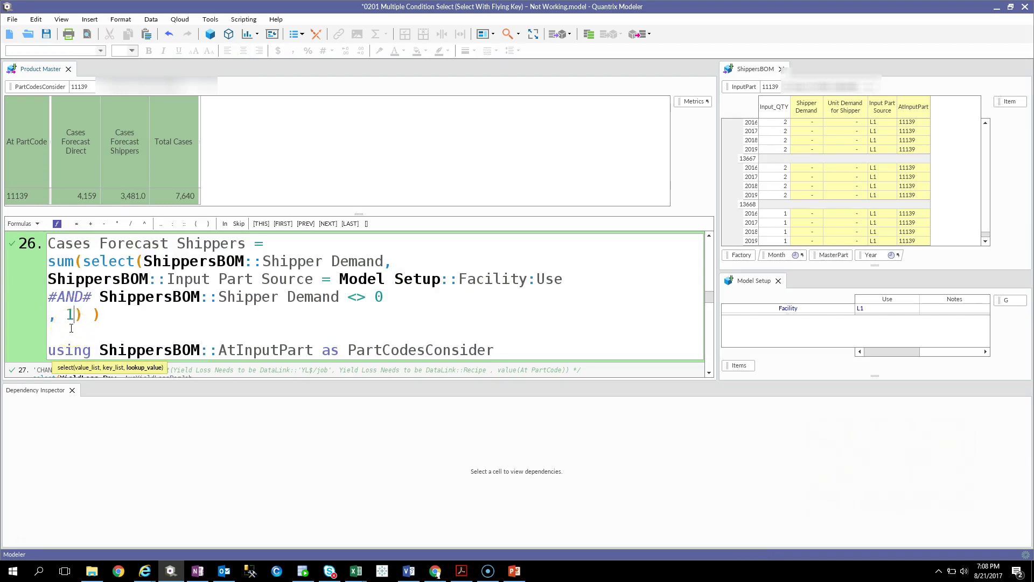
{"action": "left_click", "coordinate": [70, 317]}
{"action": "key", "text": "Return"}
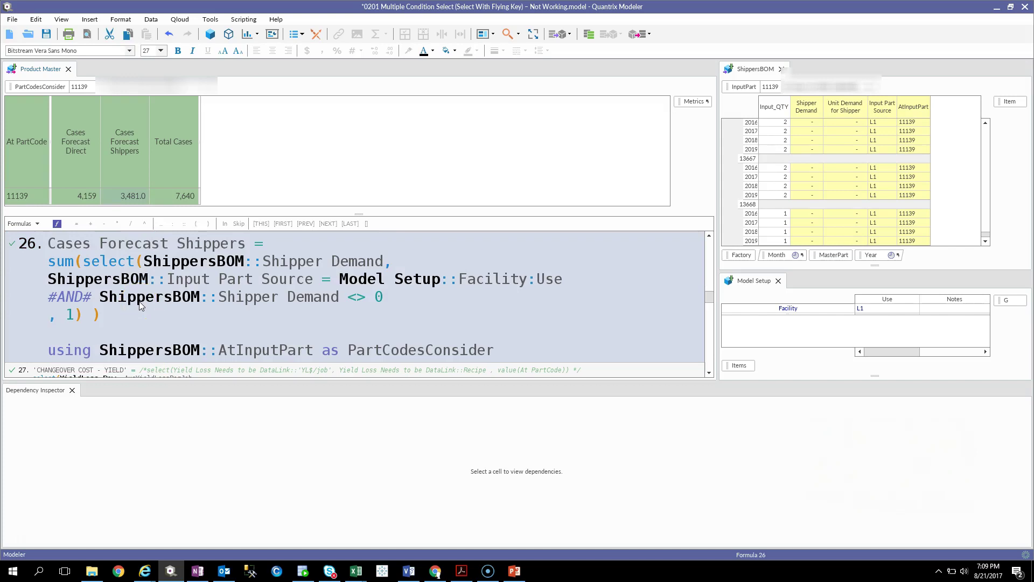